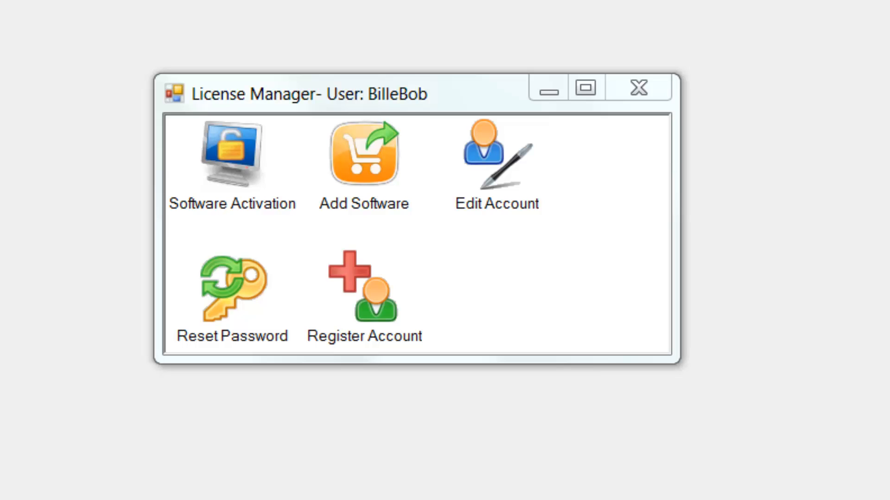
Step: Open the new account registration form and replace the existing username with the account's username
double_click(356, 276)
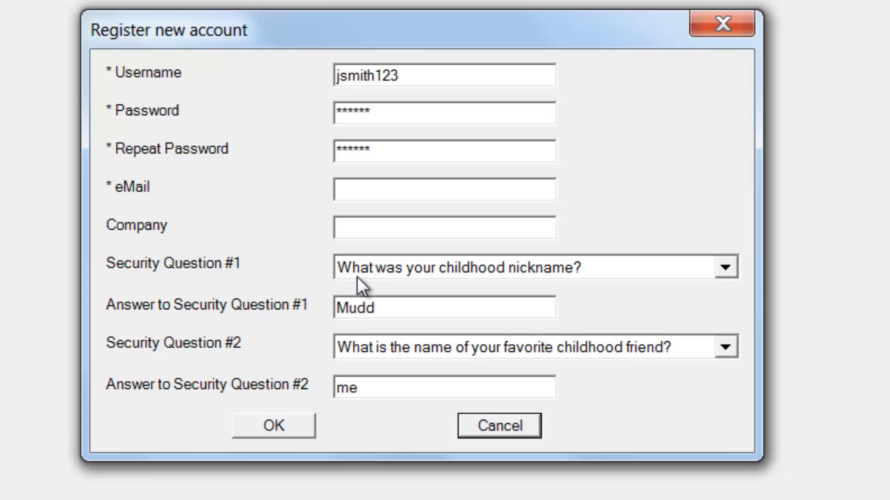
drag(402, 76, 312, 81)
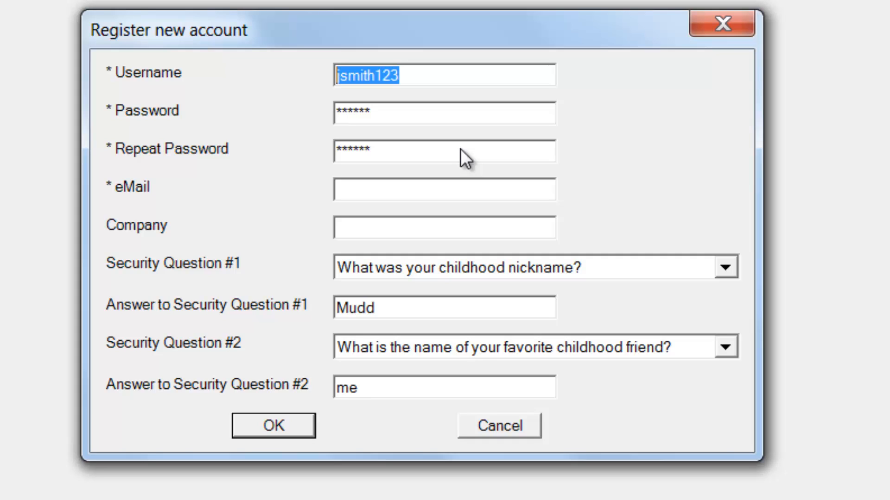
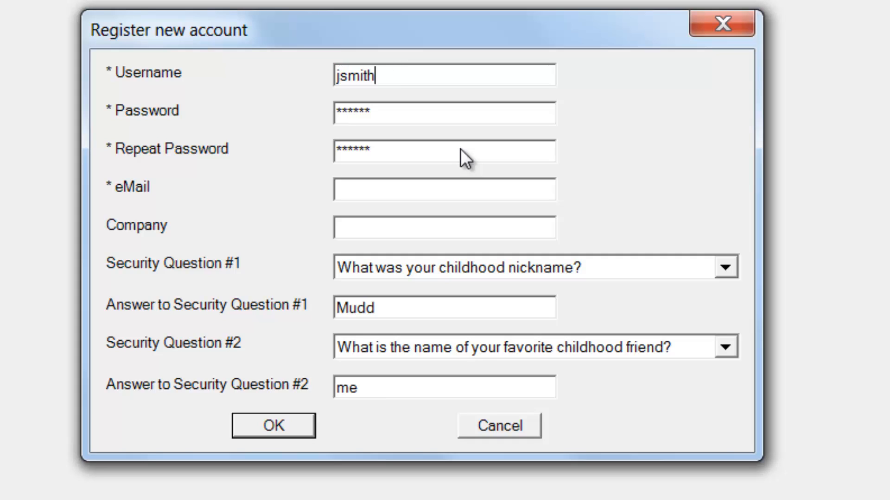
key(Tab)
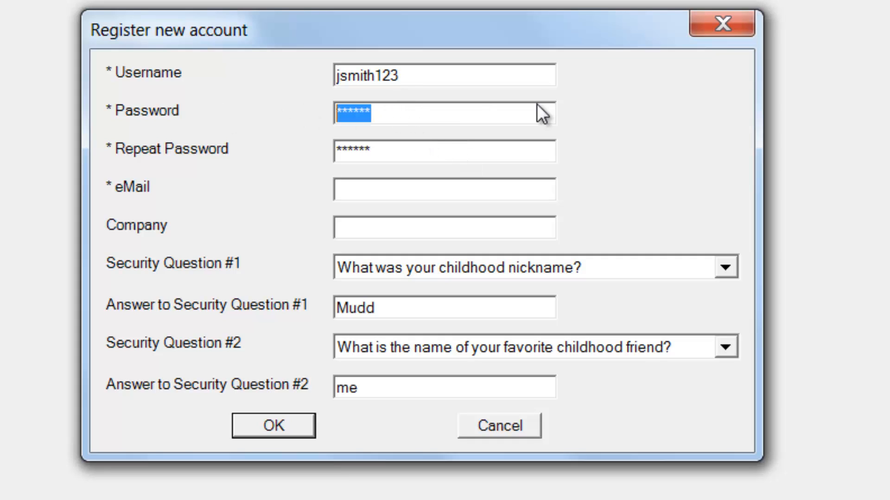
Step: Enter the account password and repeat it in the confirmation field of the registration form
text(*****)
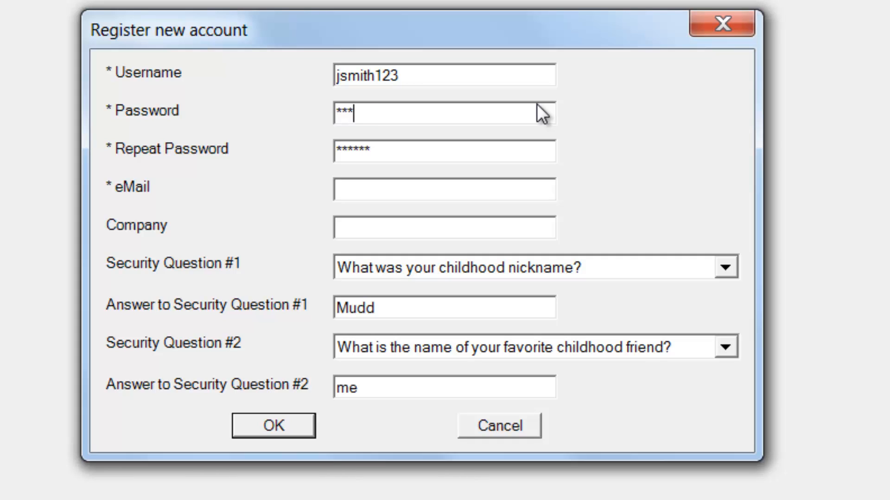
text(*)
key(Tab)
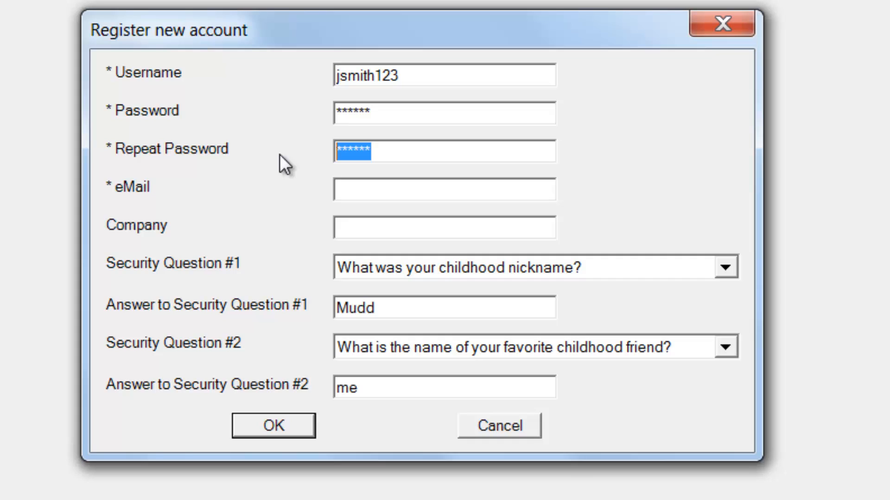
text(***)
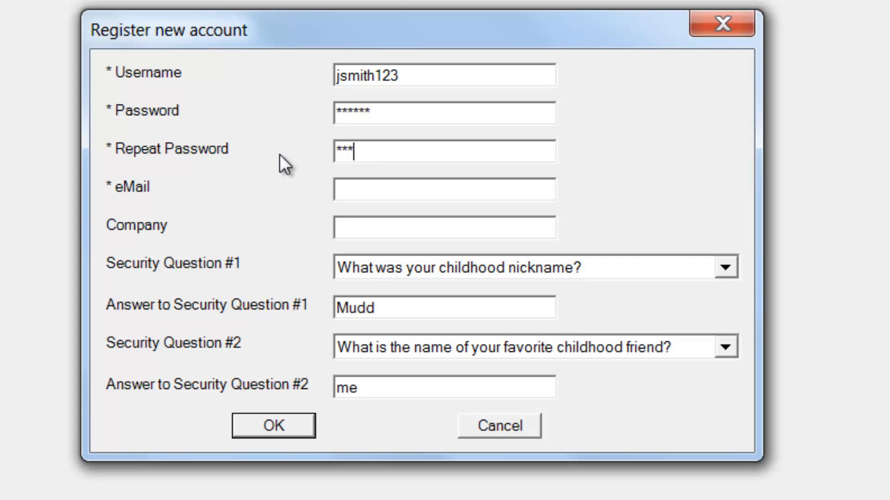
text(***)
Step: Fill in the account holder's e-mail address in the registration form
click(403, 188)
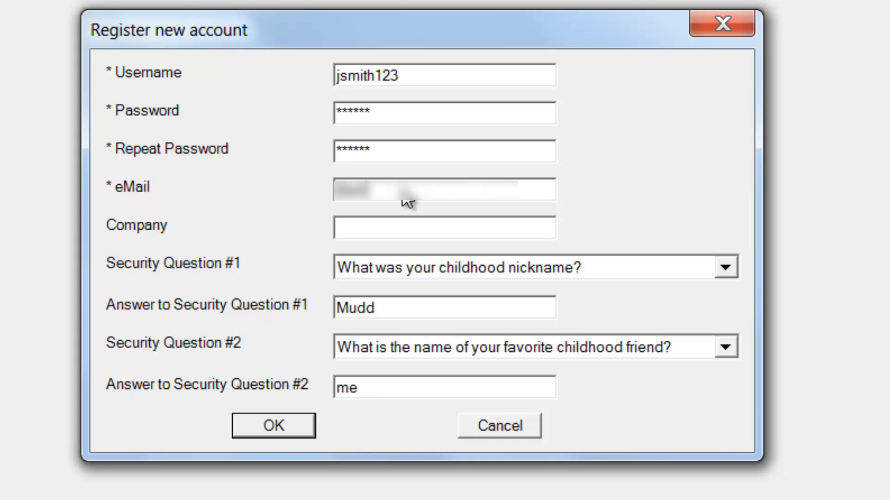
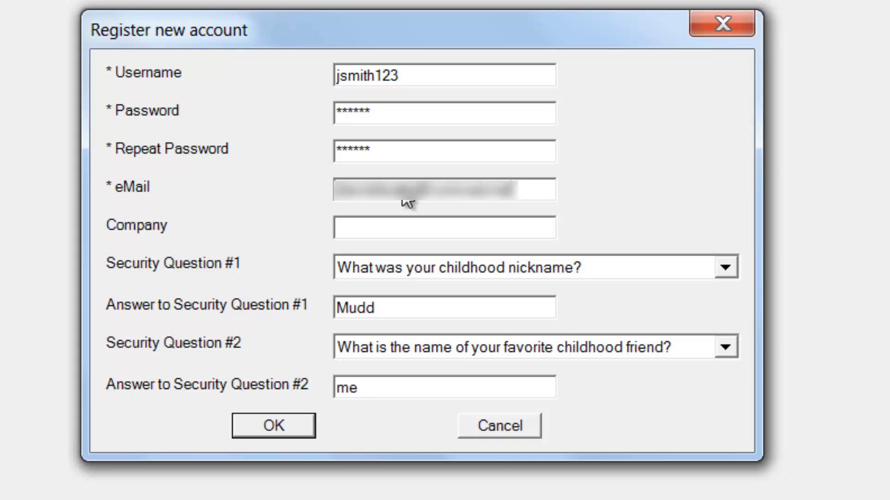
Step: Enter Biz123 as the company in the registration form
click(377, 227)
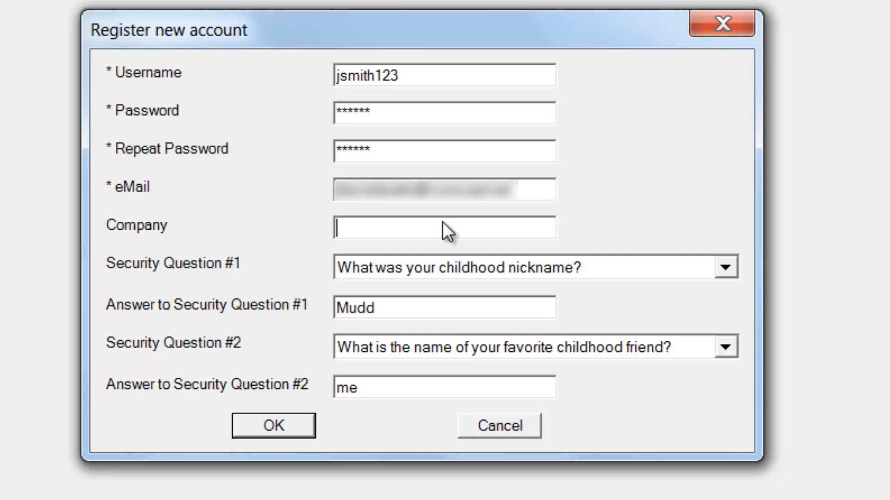
text(C)
key(BackSpace)
text(Biz123)
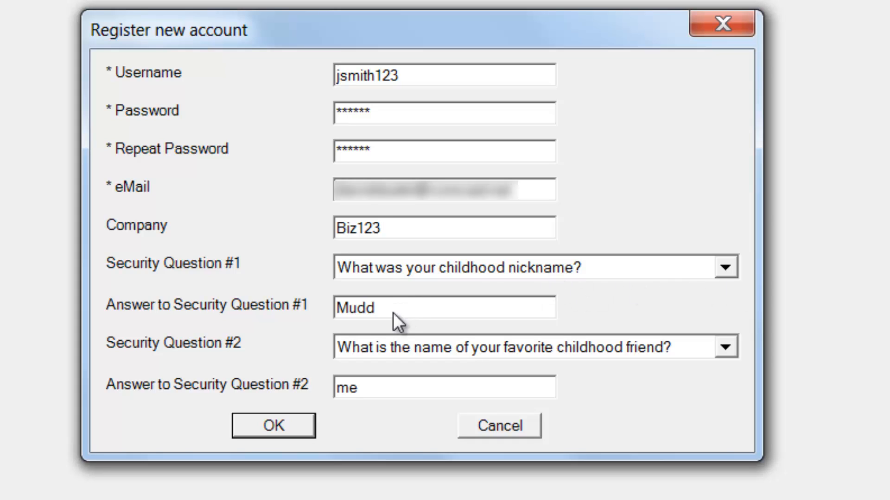
Step: Look through the first security question's choices, keep the childhood nickname question, and submit the new account registration
click(725, 267)
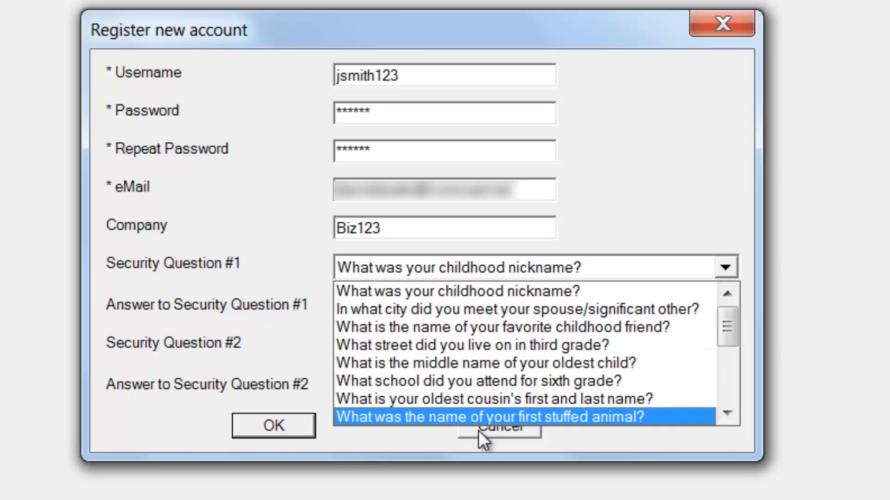
click(642, 190)
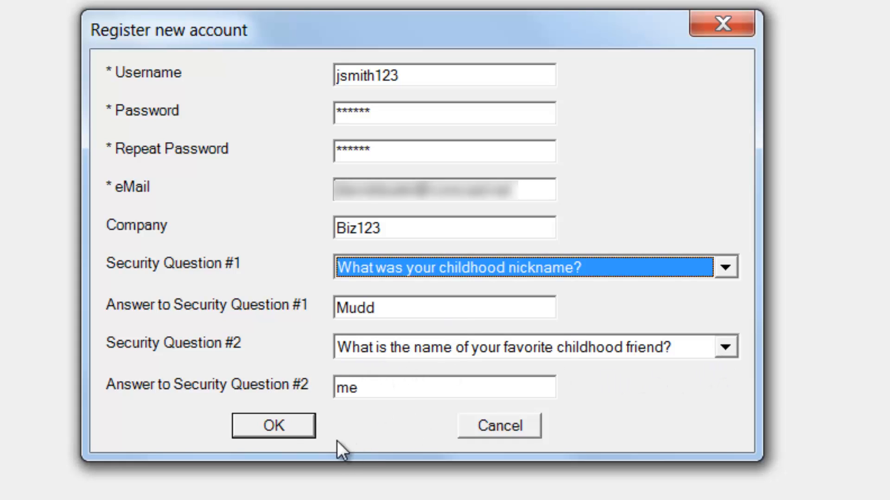
click(291, 432)
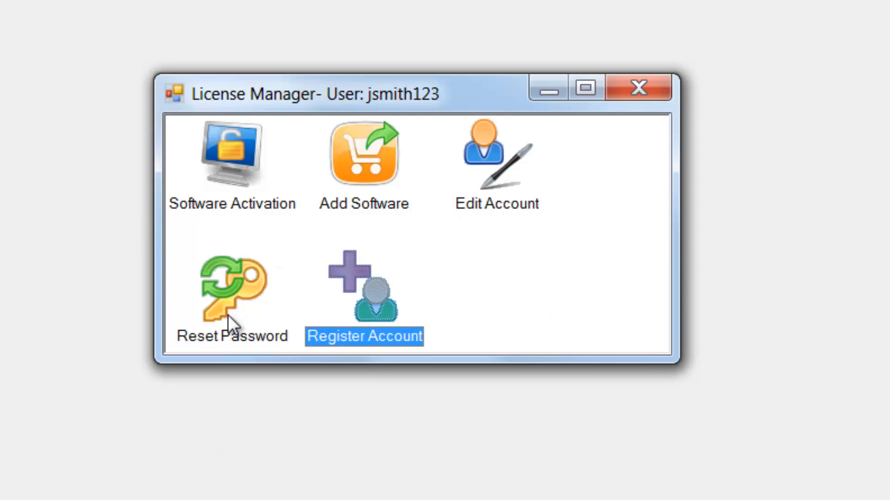
Step: Review the registered account's editable details and leave the form without saving changes
double_click(482, 152)
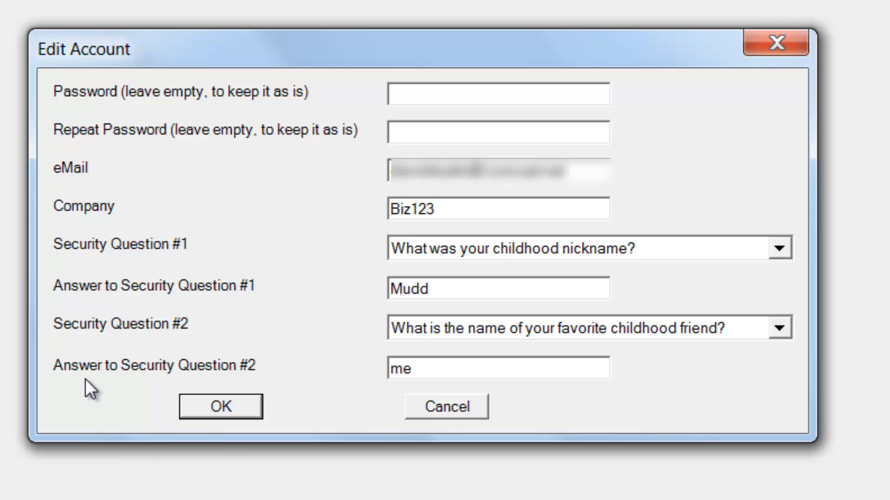
click(453, 406)
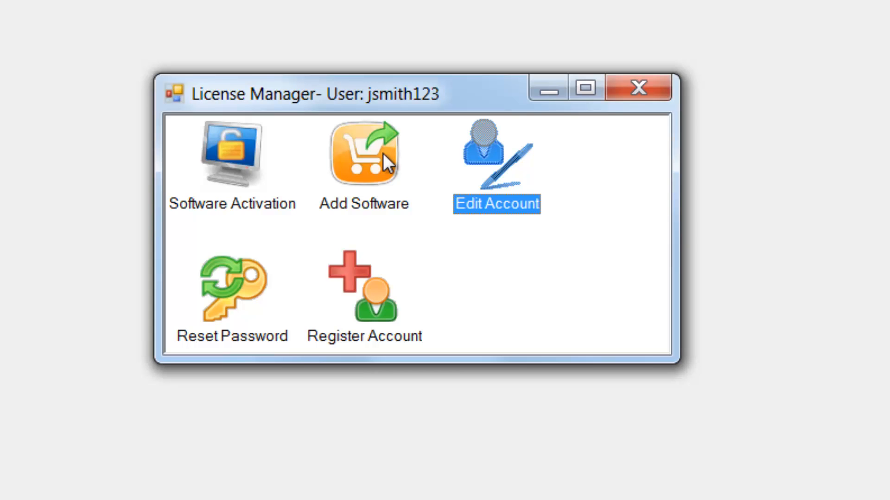
Step: Add software to the account using the full license code copied from the Notepad list
double_click(352, 157)
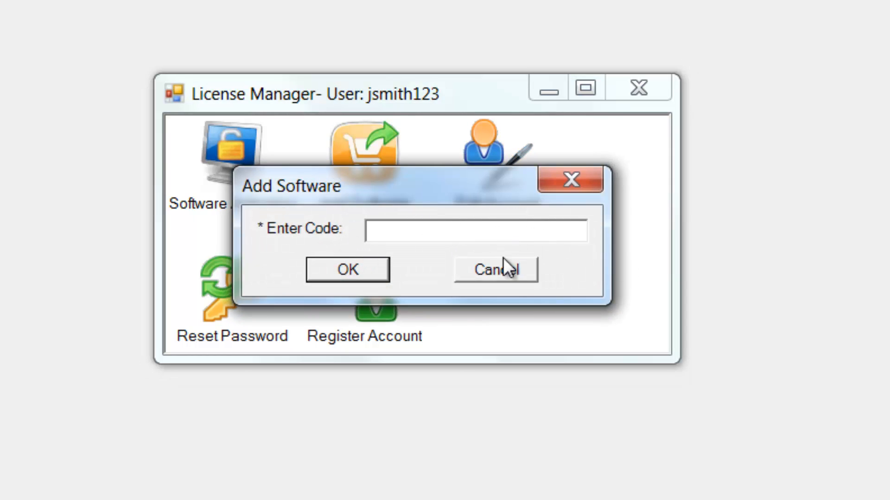
key(alt+Tab)
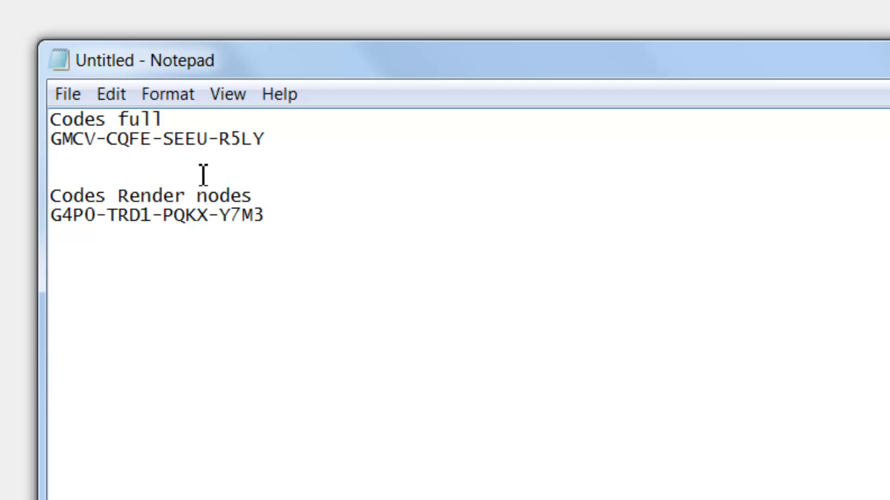
drag(265, 137, 63, 143)
right_click(73, 145)
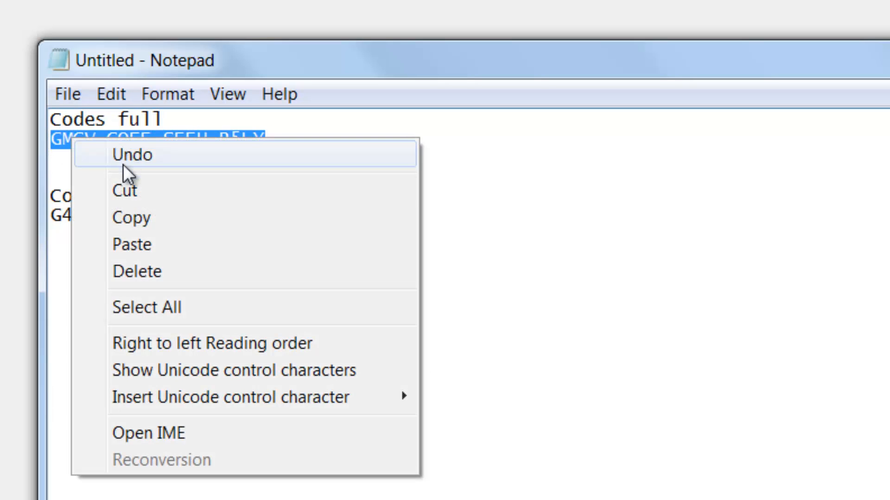
click(130, 217)
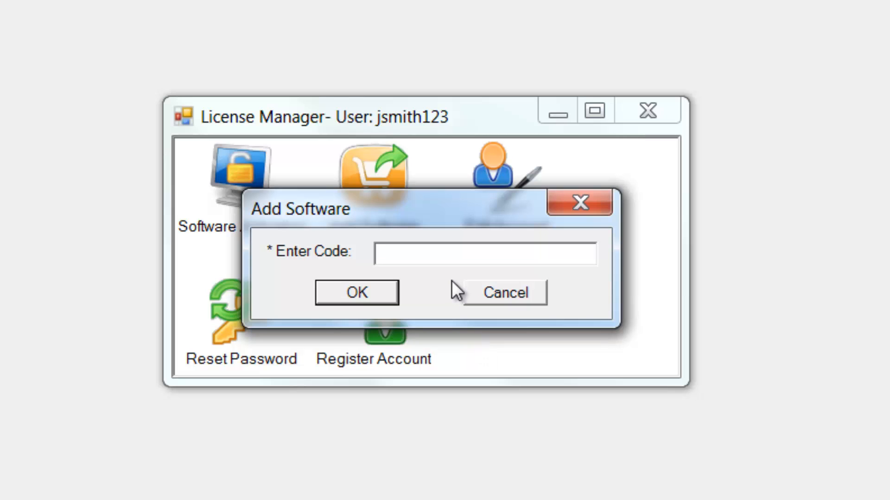
key(ctrl+v)
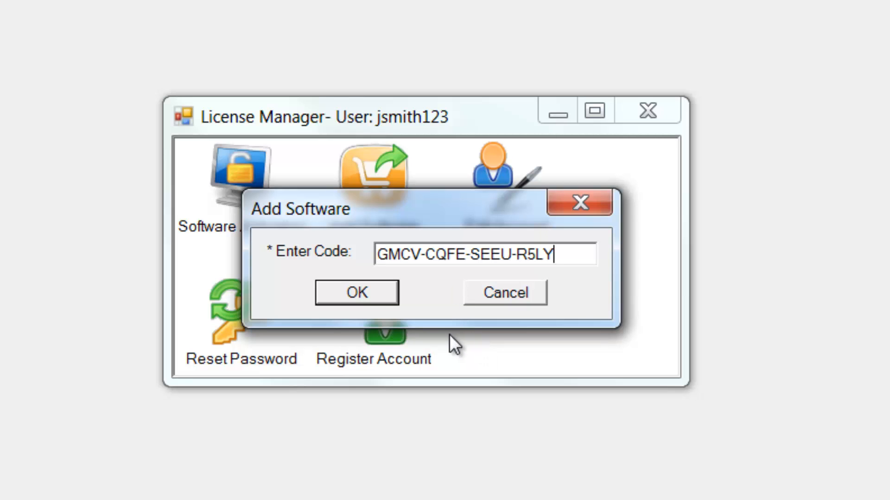
click(377, 291)
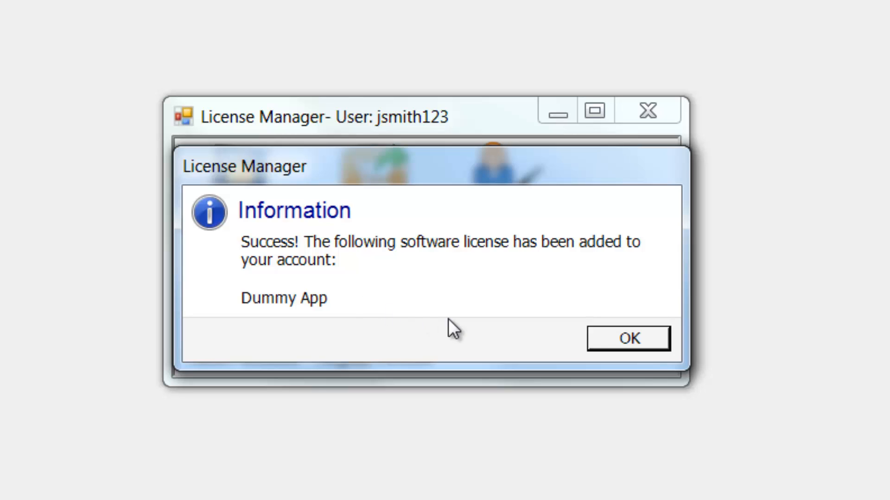
click(622, 339)
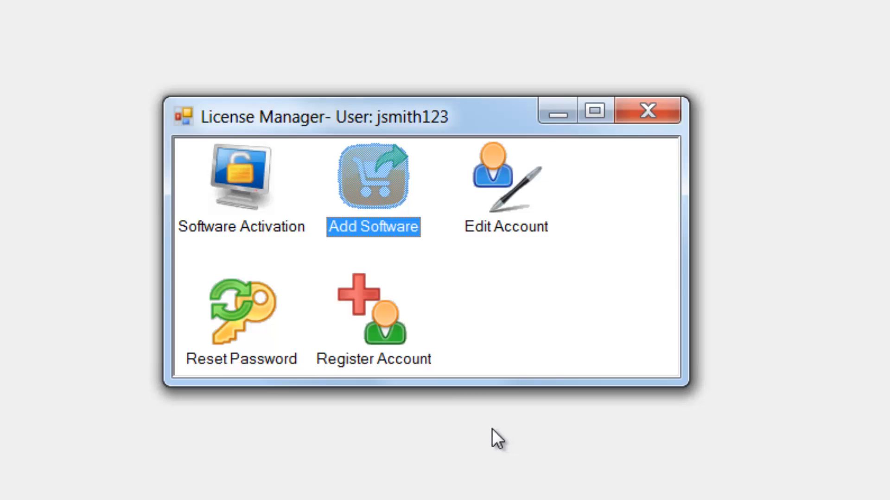
Step: Open the software activations list and widen the Serial column to show the complete serials
click(241, 177)
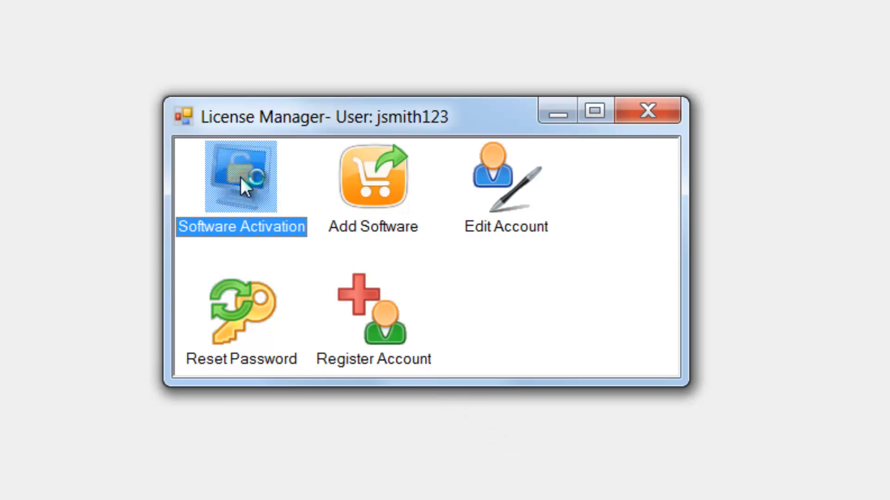
double_click(240, 177)
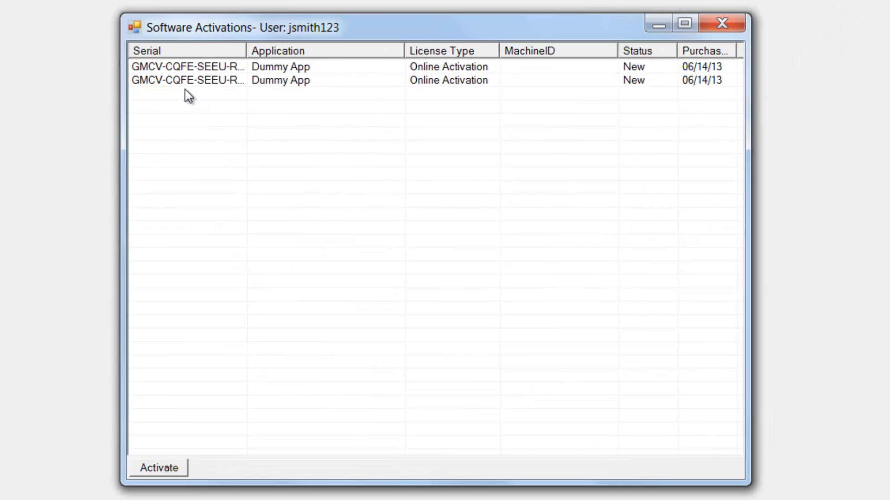
drag(241, 47, 317, 45)
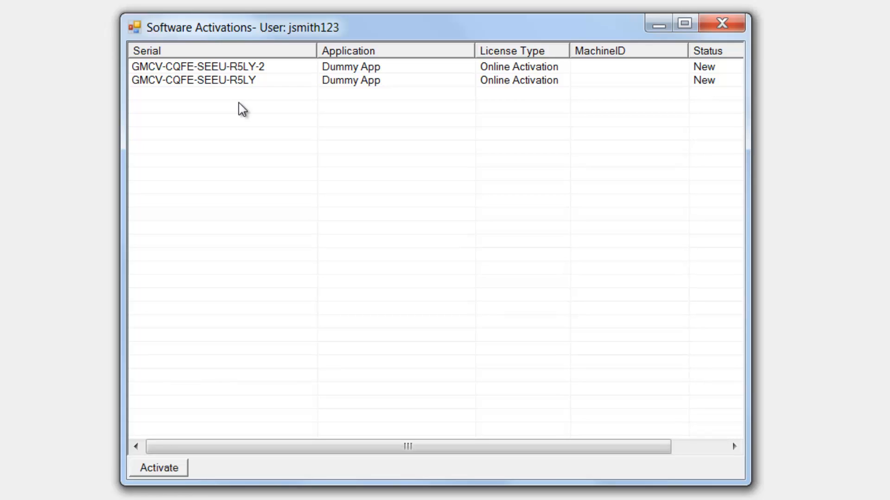
Step: Activate the Dummy App license in the second row on this machine and close the activations list
click(206, 79)
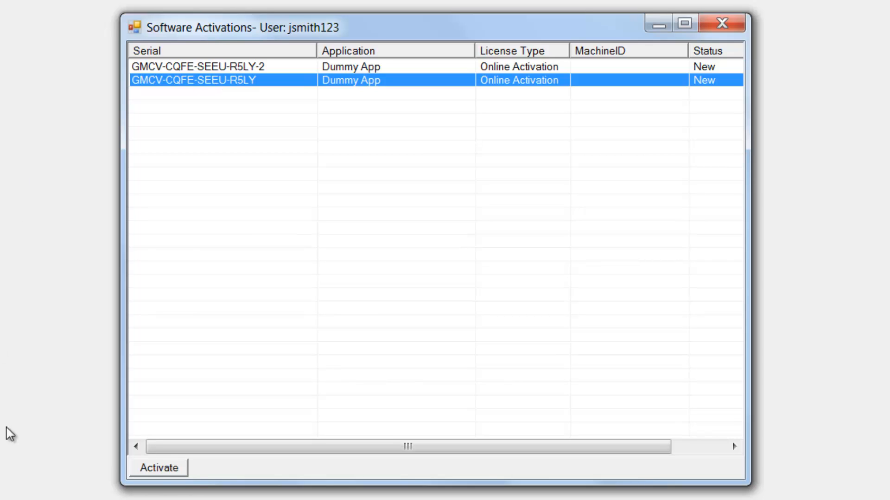
click(157, 469)
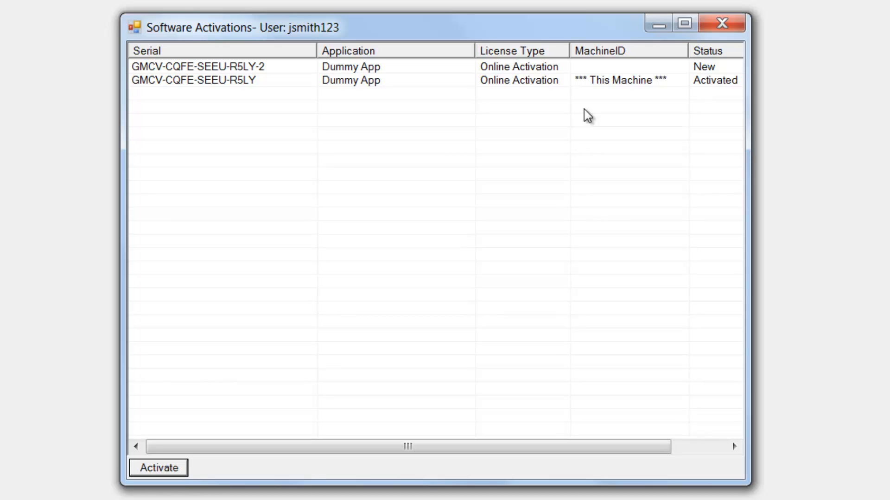
click(720, 25)
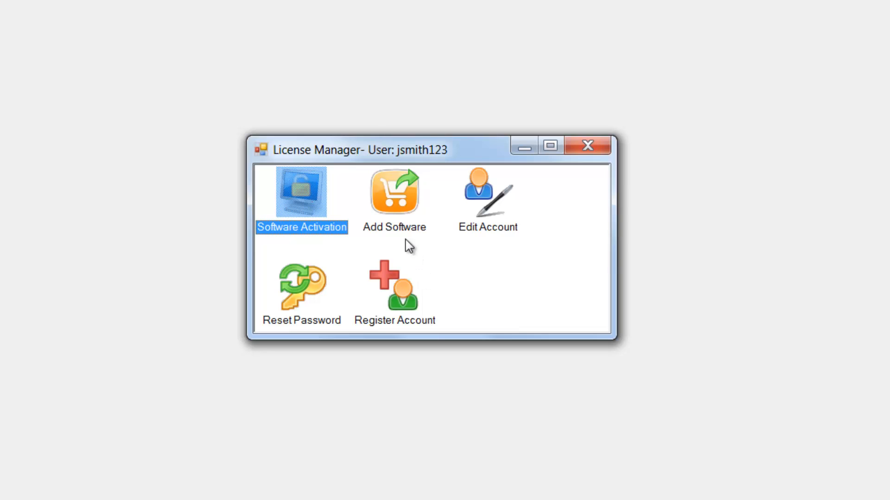
Step: Add software to the account using the render nodes license code copied from the Notepad list
double_click(400, 198)
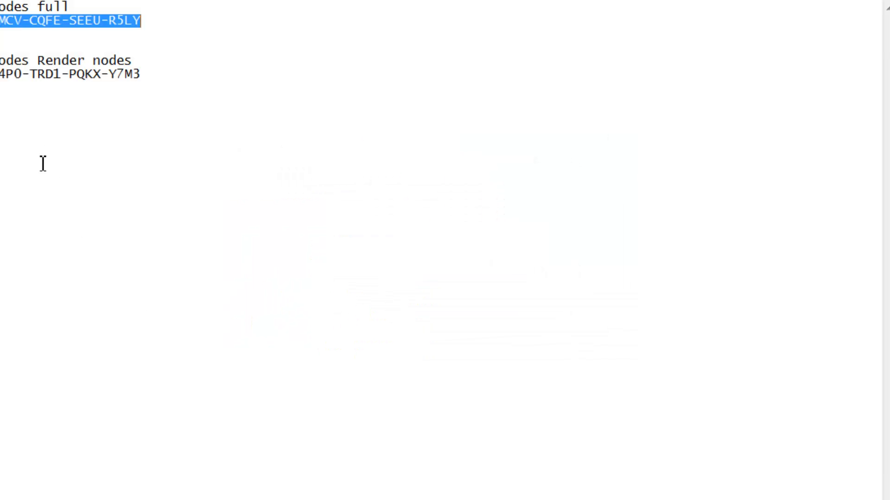
drag(159, 83, 2, 88)
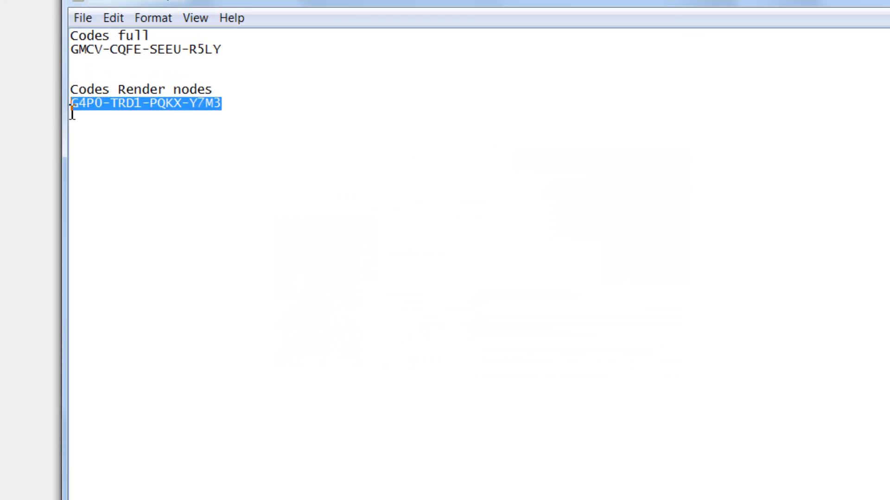
right_click(29, 85)
click(155, 168)
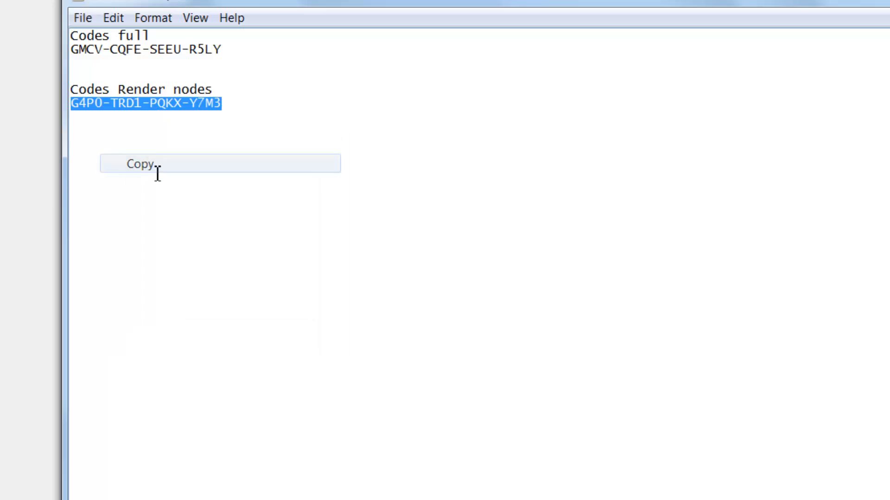
key(alt+Tab)
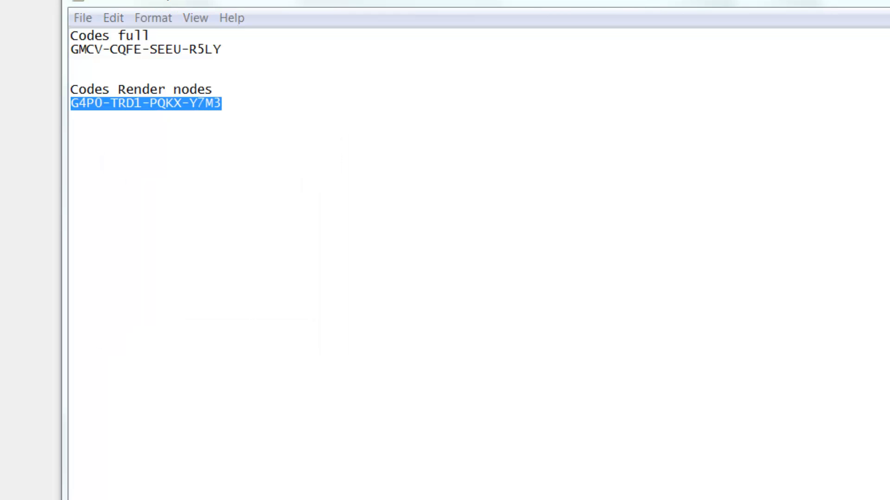
drag(610, 280, 478, 278)
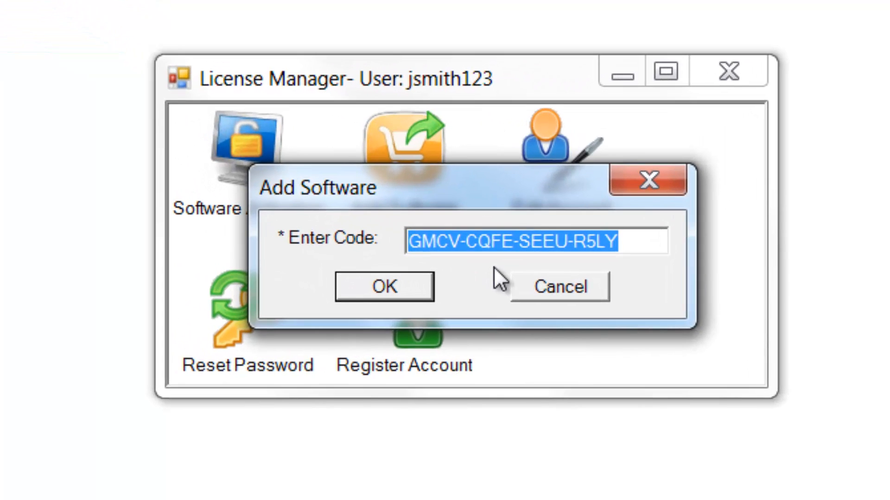
key(ctrl+v)
click(407, 292)
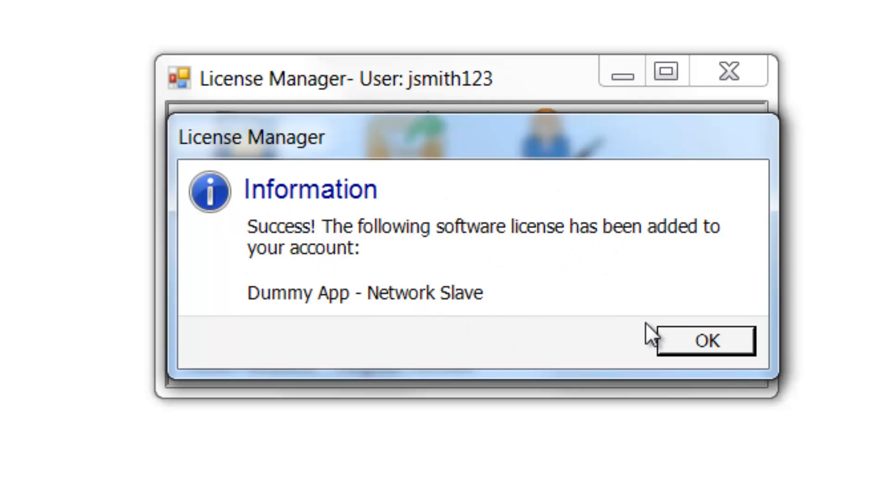
click(684, 341)
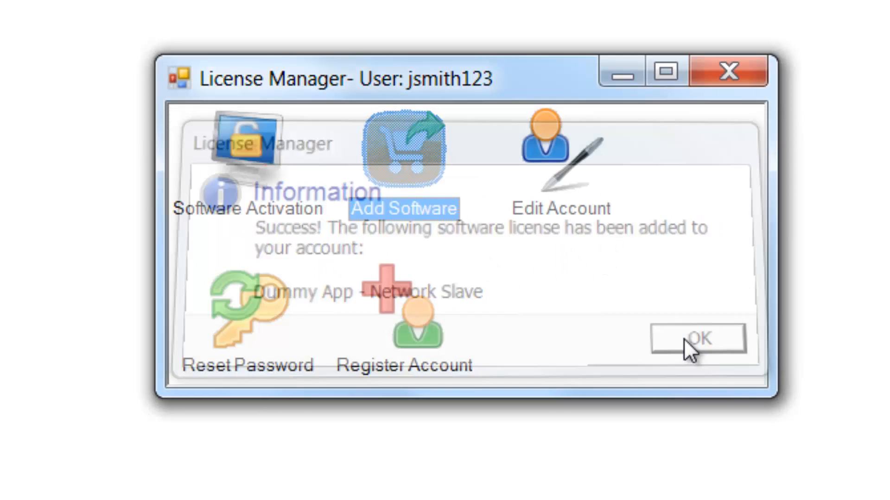
Step: Activate the Dummy App - Network Slave license using this system's MAC address in both address fields, confirming the permanent association
double_click(271, 154)
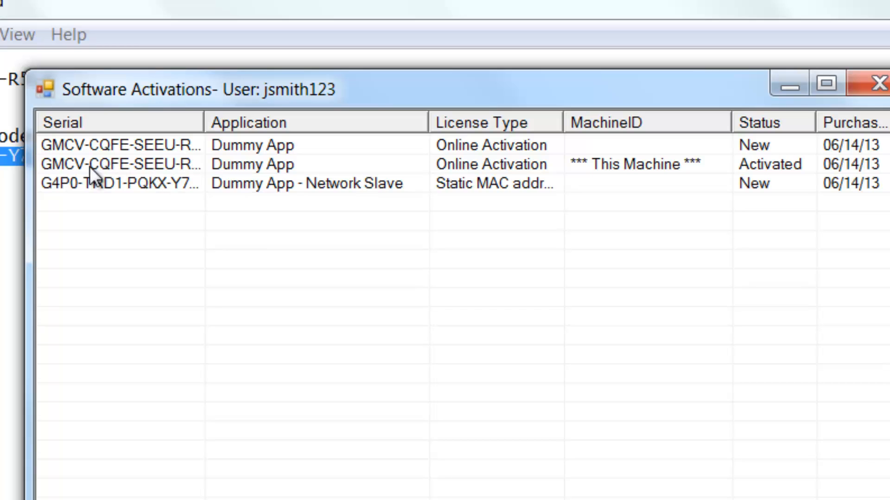
click(73, 182)
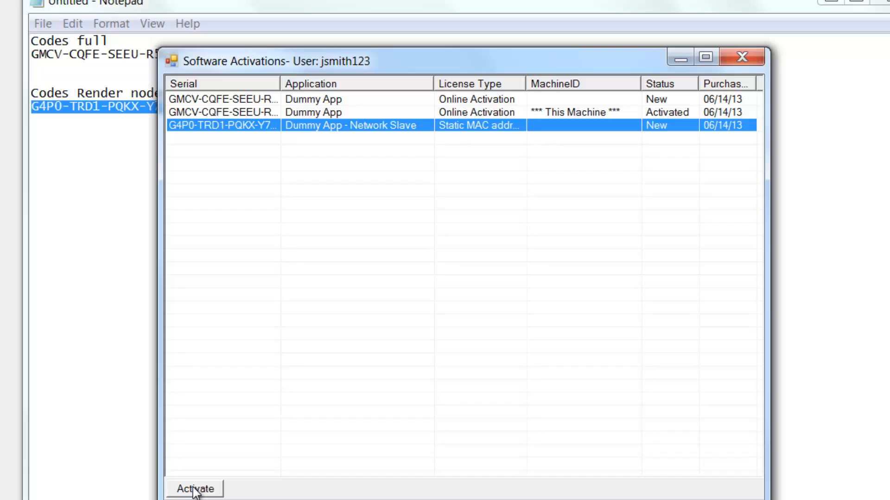
click(204, 472)
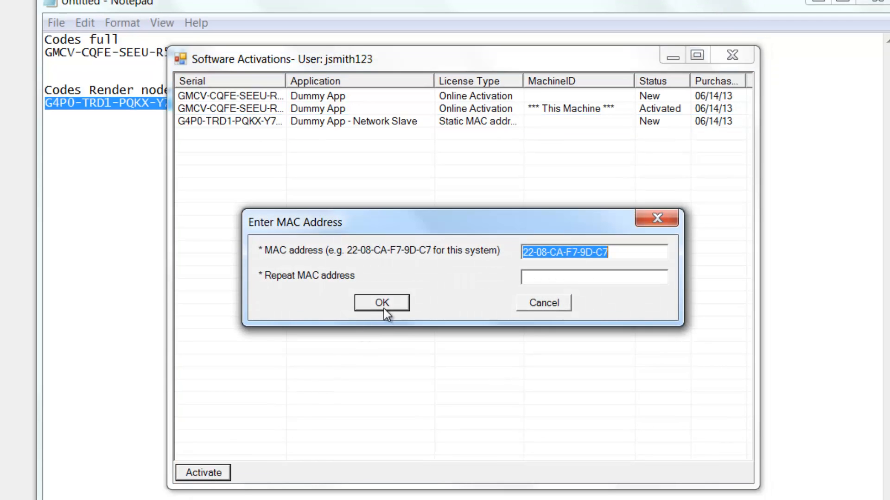
click(560, 276)
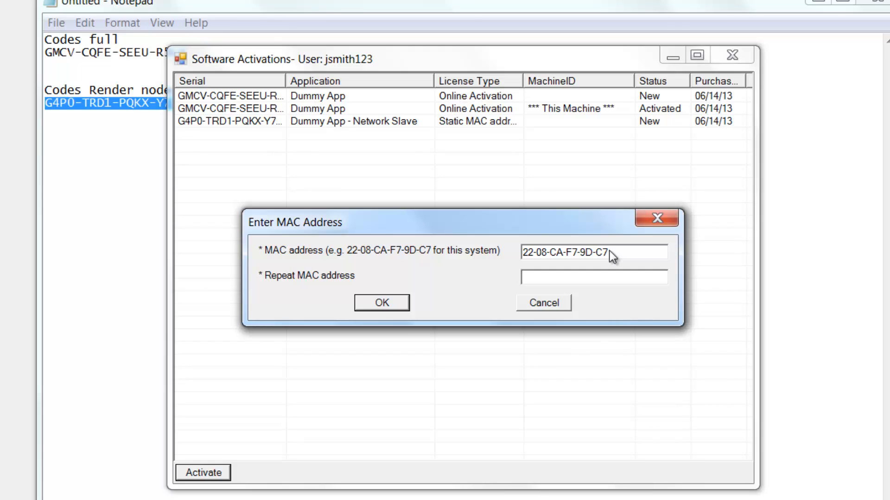
drag(610, 252, 512, 252)
key(ctrl+c)
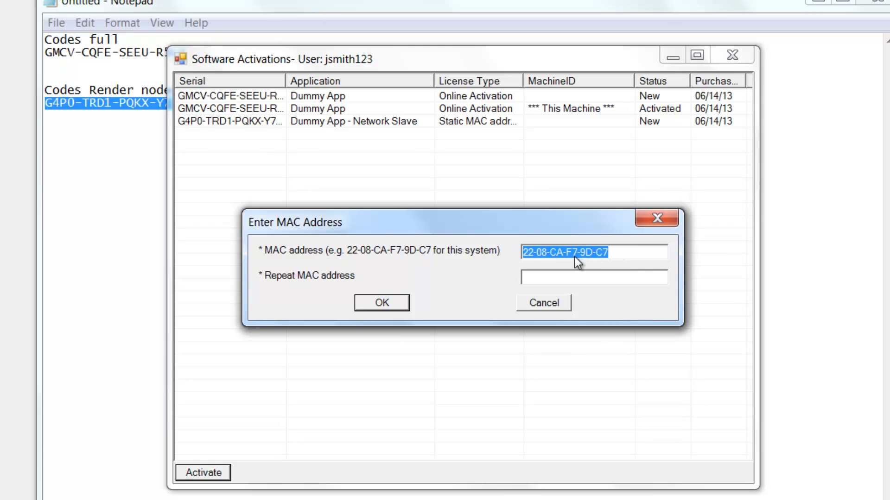
click(566, 274)
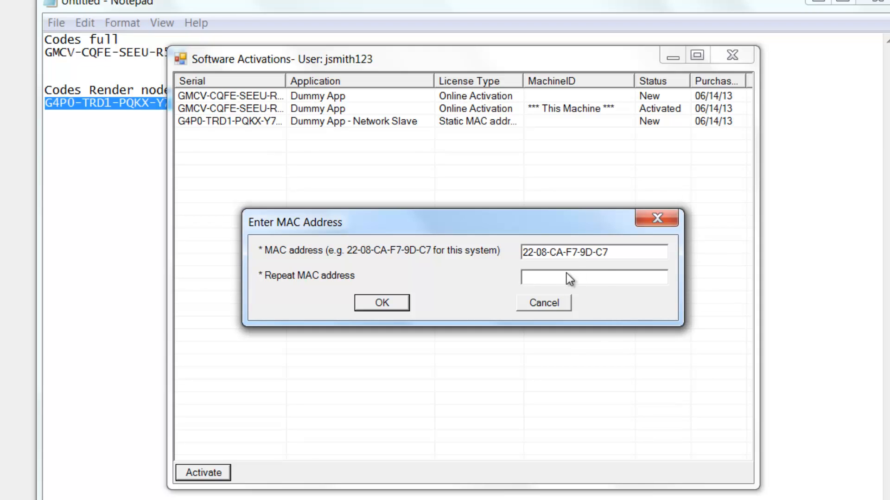
key(ctrl+v)
click(377, 307)
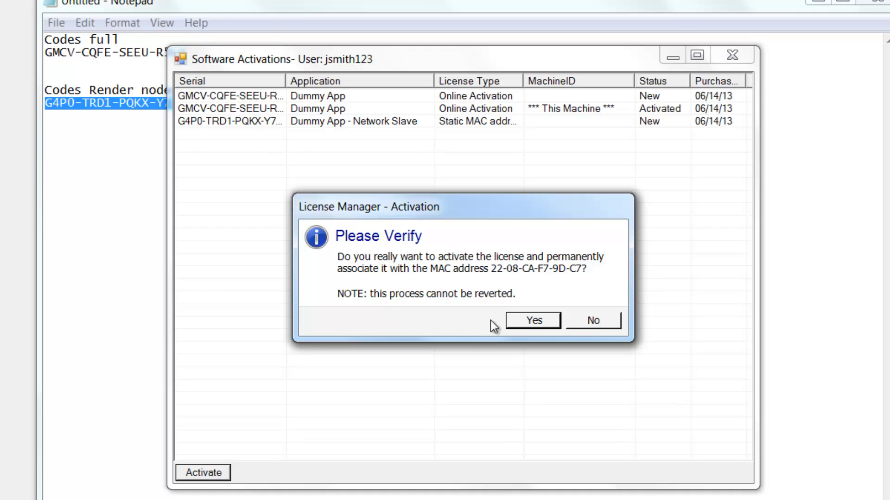
click(530, 322)
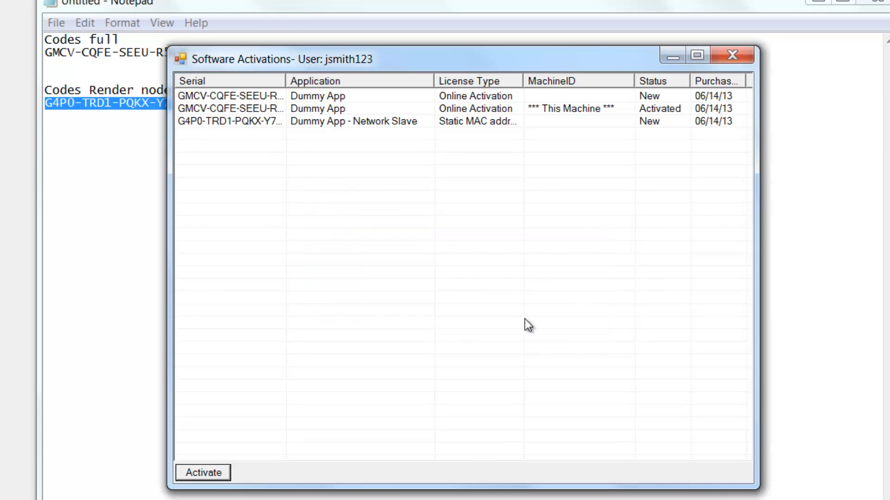